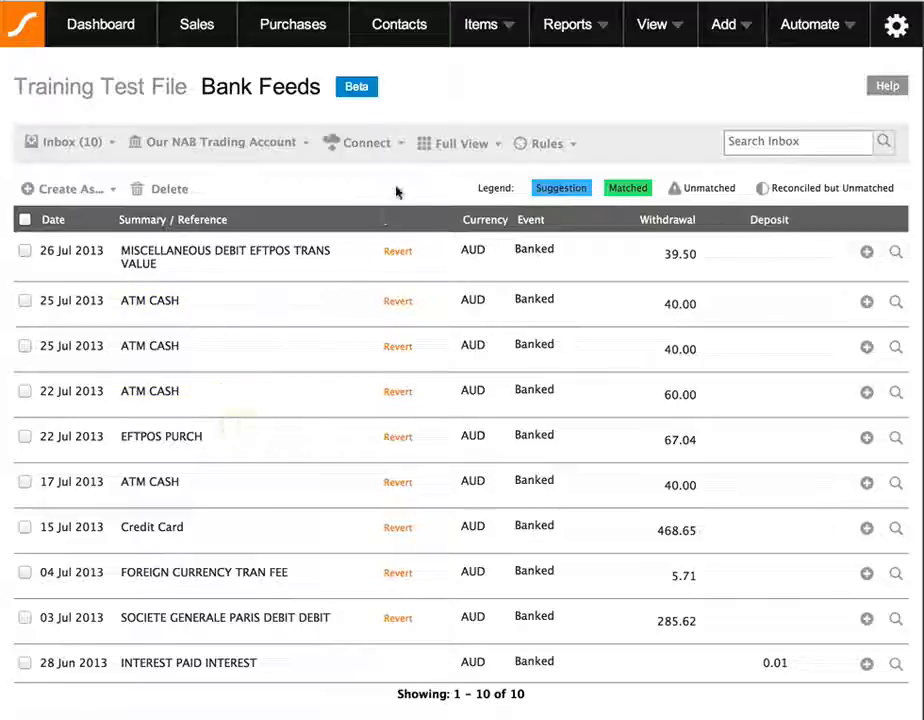
# Switch the inbox to Fast Coding View and move through the 25 Jul and 22 Jul account fields.
pyautogui.click(463, 145)
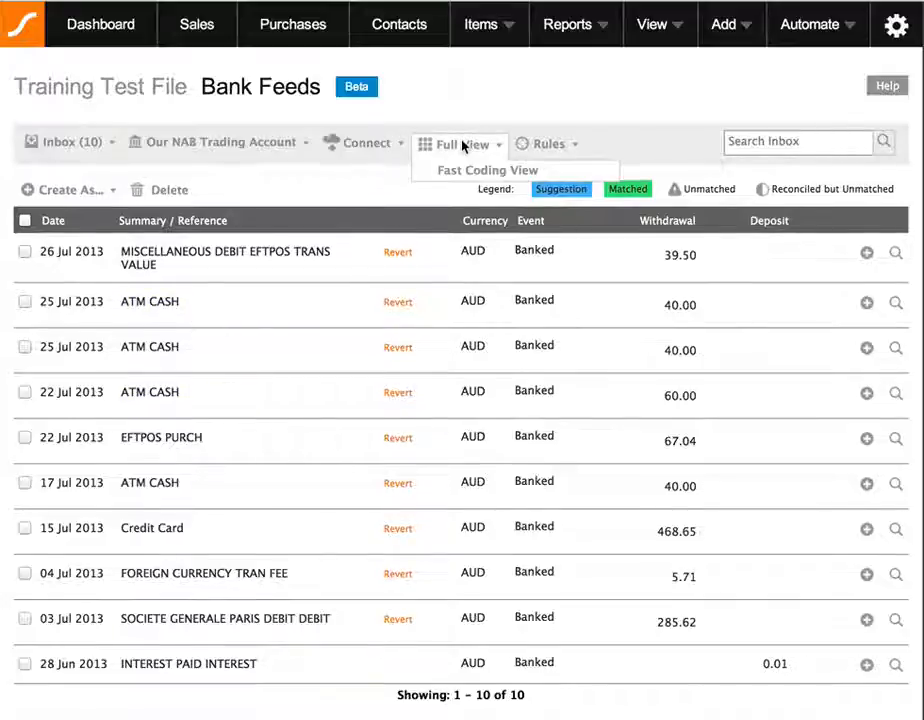
pyautogui.click(490, 174)
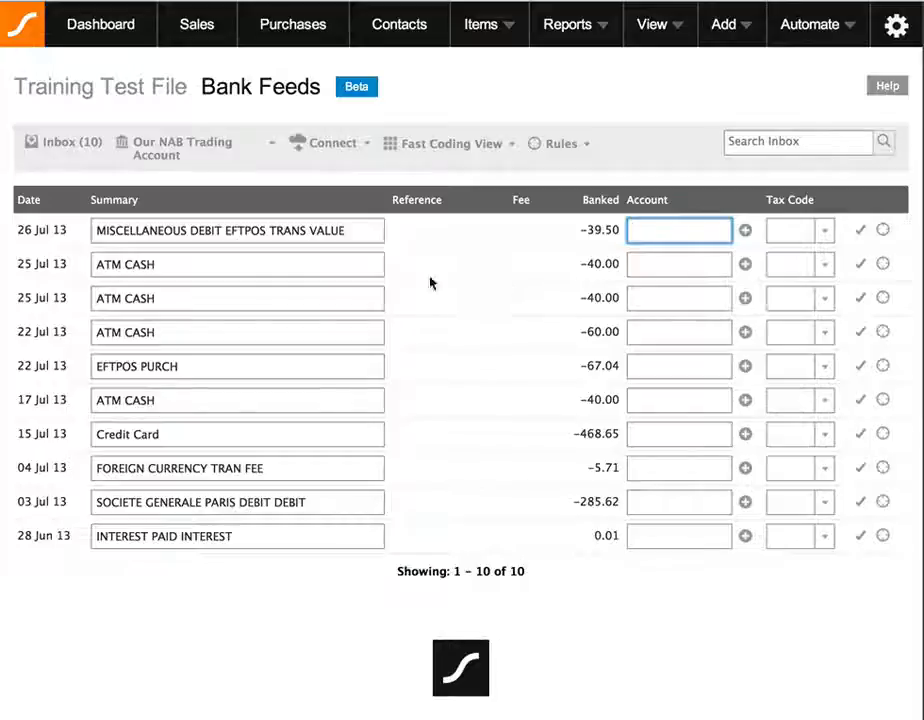
pyautogui.click(646, 264)
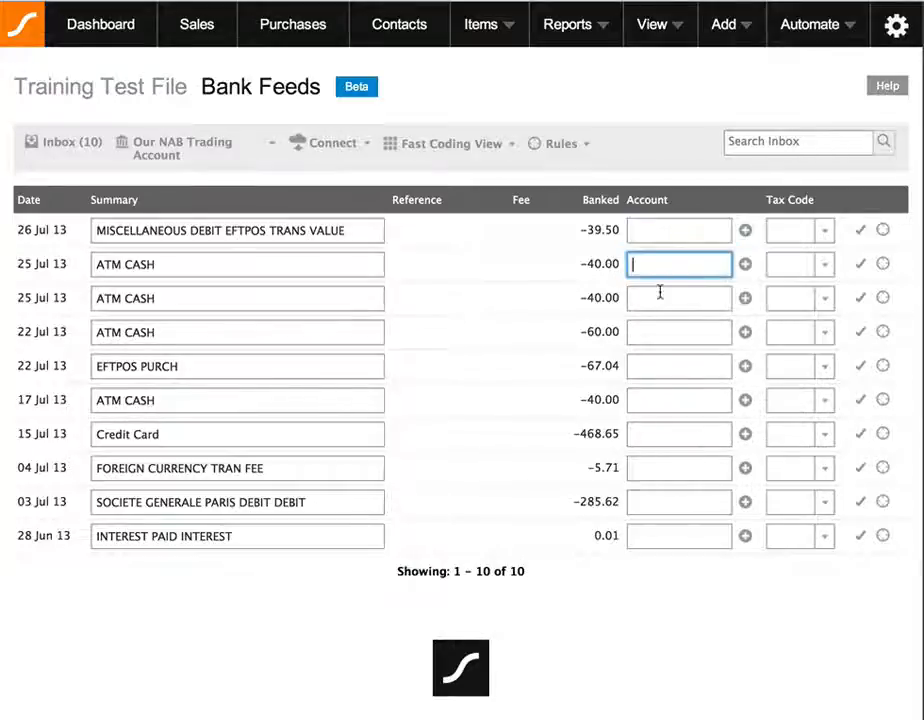
pyautogui.click(664, 298)
pyautogui.click(667, 339)
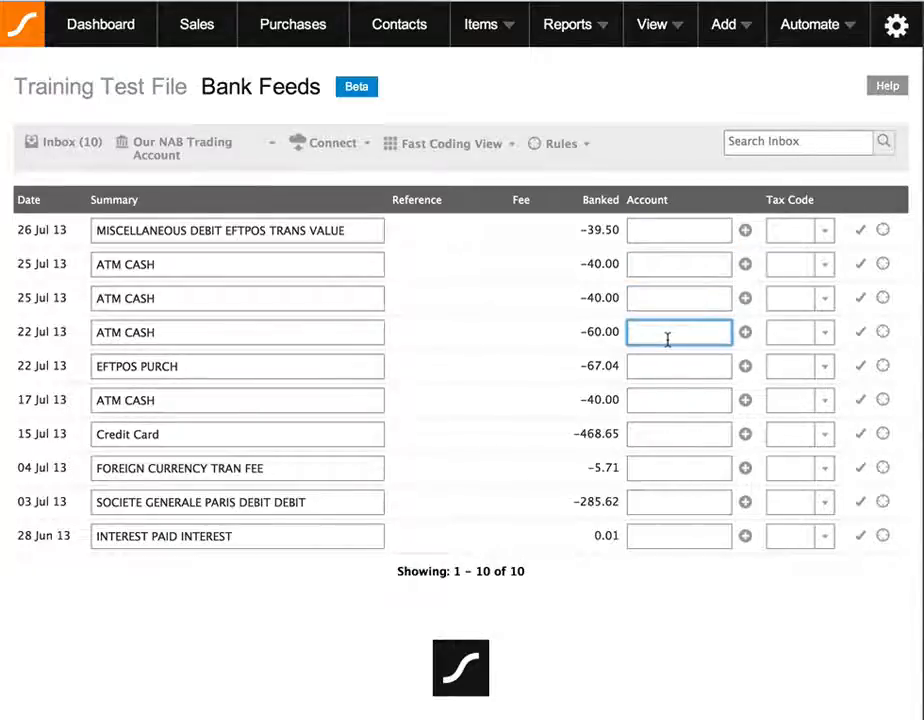
# Code the 17 Jul ATM CASH 40.00 withdrawal to Asset: Petty Cash and reconcile it.
pyautogui.click(657, 402)
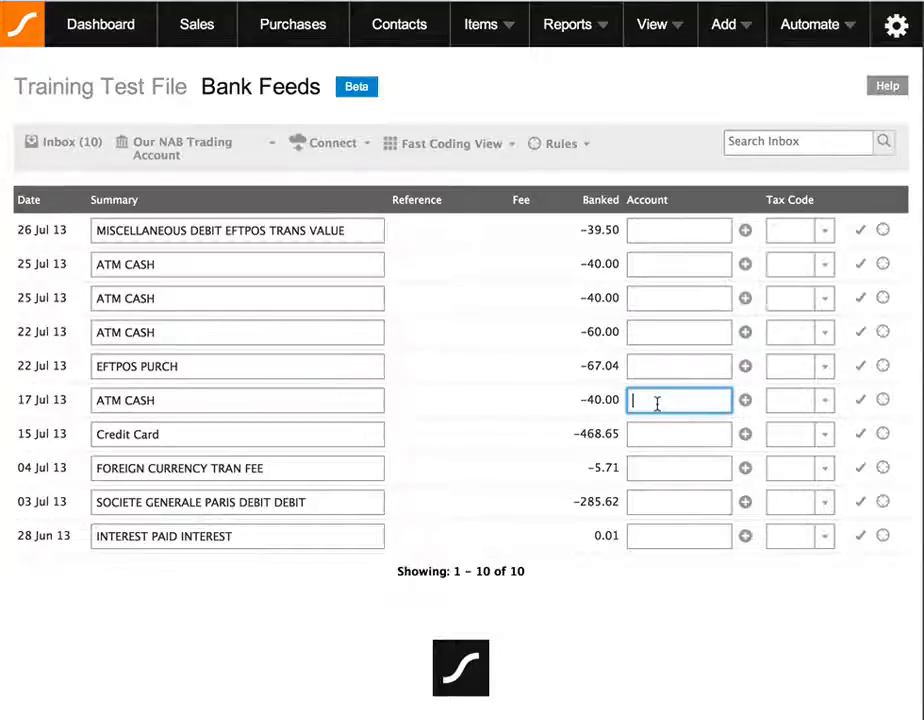
pyautogui.write('petty')
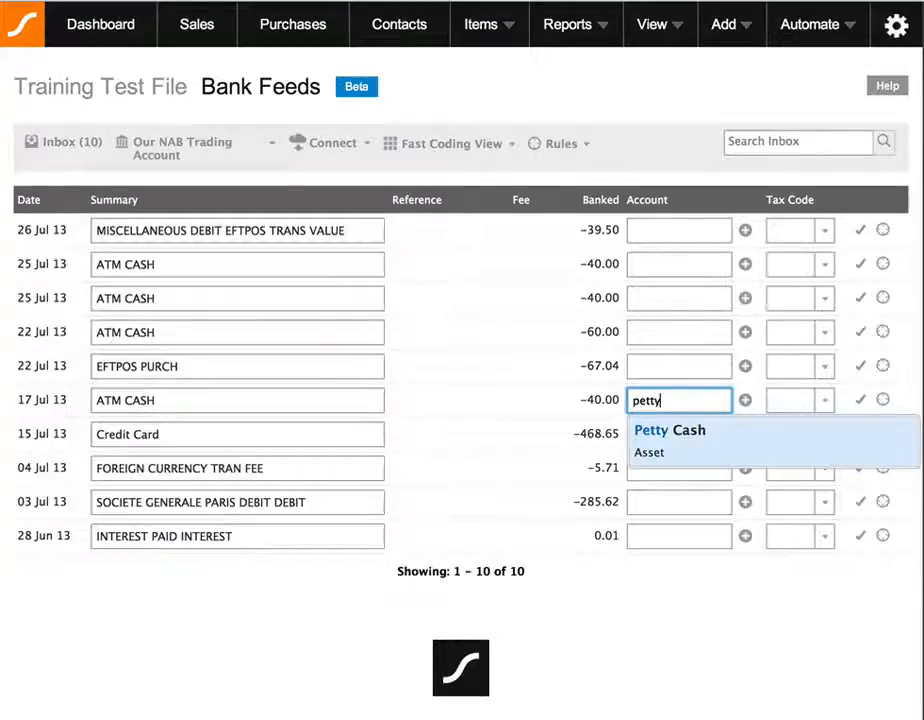
pyautogui.click(686, 434)
pyautogui.scroll(-1, 835, 408)
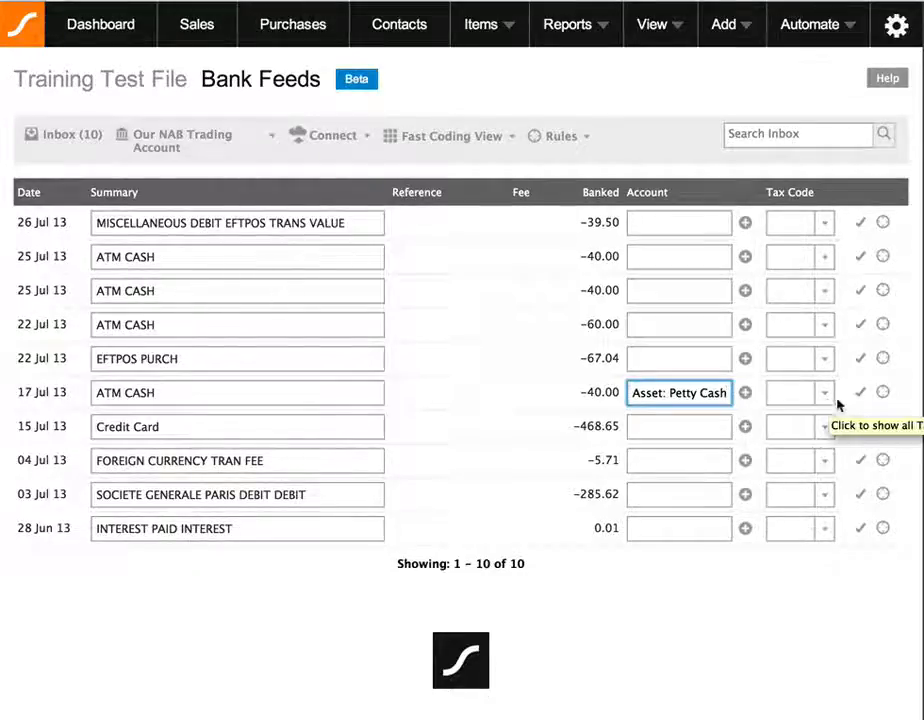
pyautogui.click(912, 397)
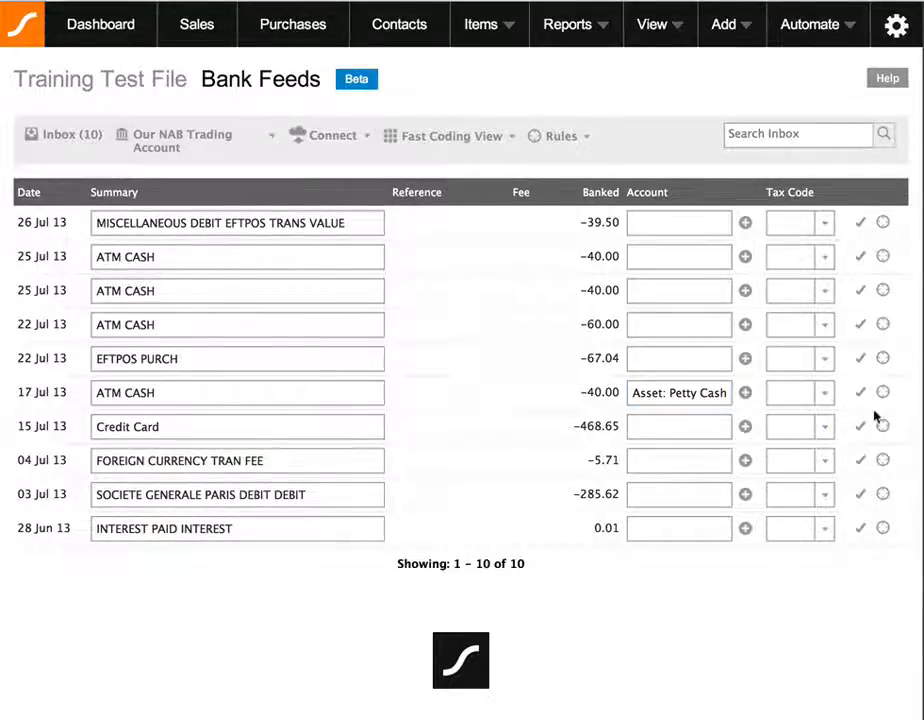
pyautogui.click(861, 394)
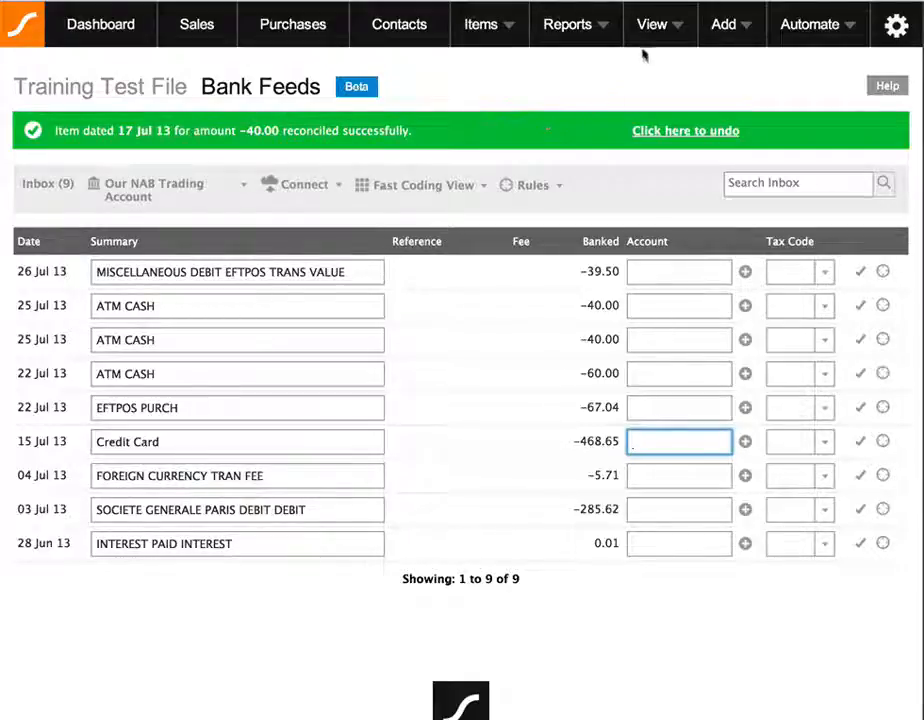
# Inspect the 17 Jul ATM CASH journal debiting Petty Cash 40.00, then go back to Bank Feeds.
pyautogui.click(657, 22)
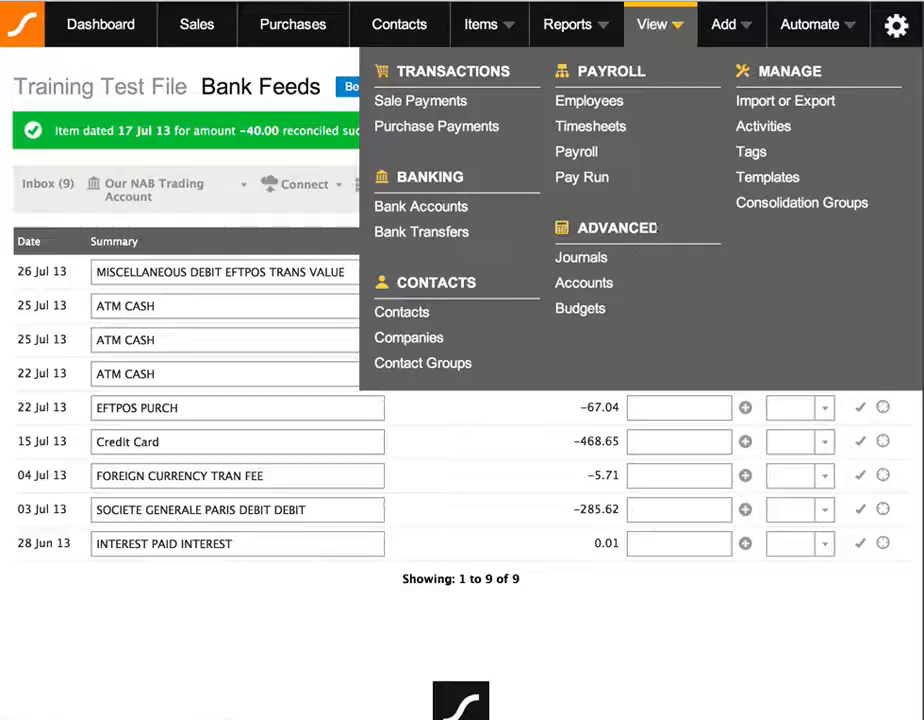
pyautogui.click(592, 200)
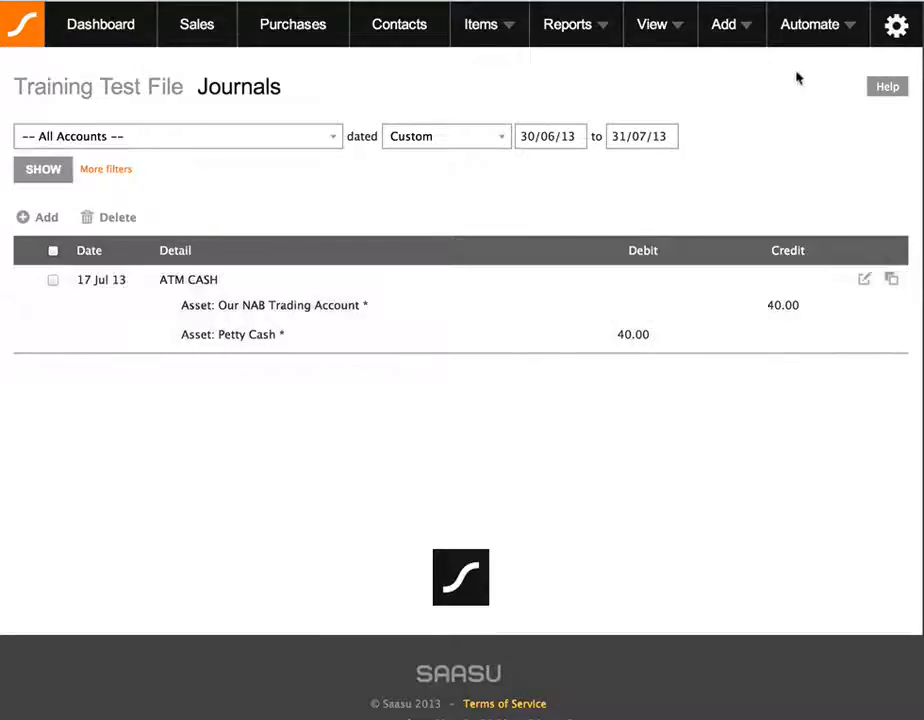
pyautogui.click(817, 35)
pyautogui.click(800, 76)
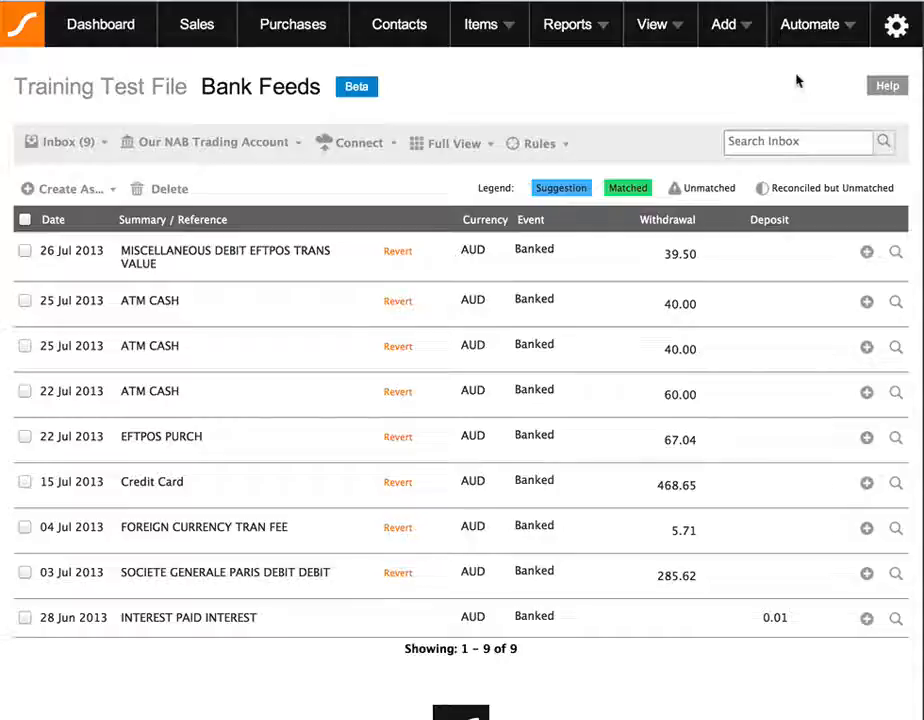
pyautogui.click(452, 145)
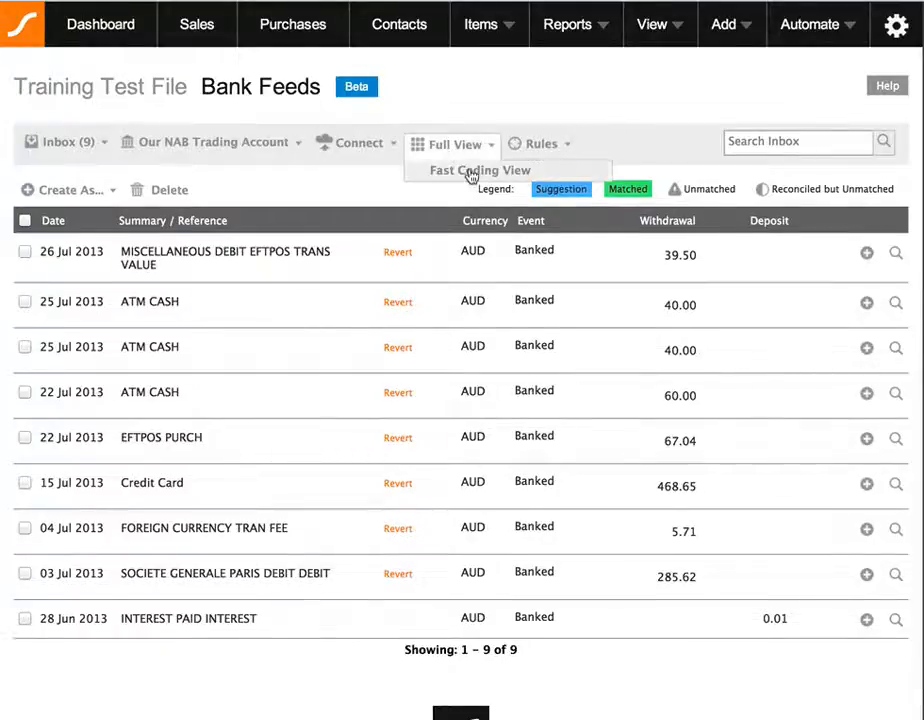
# In Fast Coding View, code the 22 Jul 60.00 ATM CASH row to Petty Cash and start a bank rule.
pyautogui.click(470, 173)
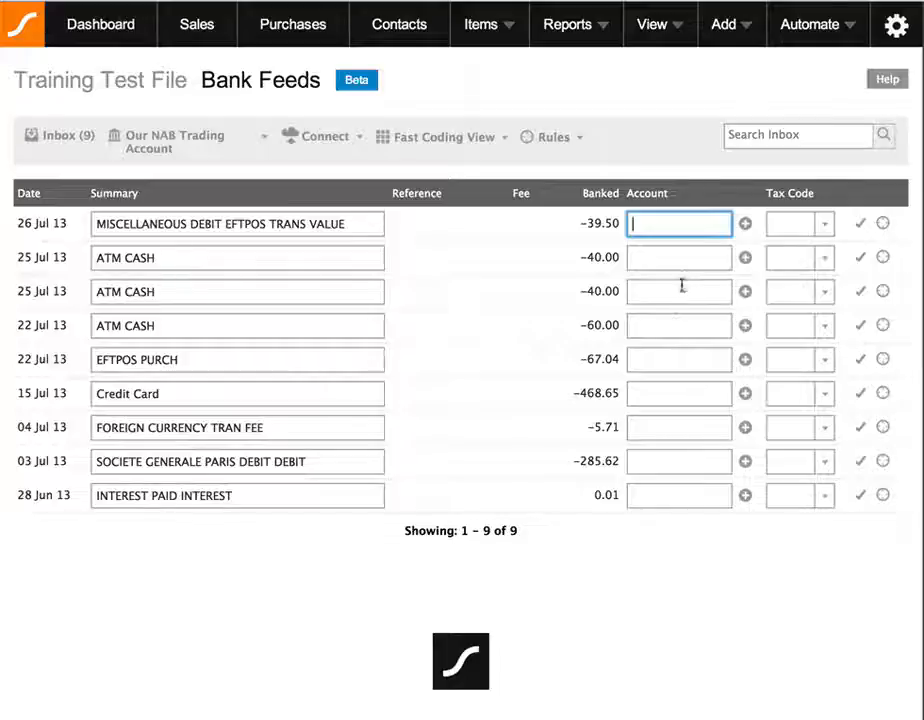
pyautogui.click(683, 328)
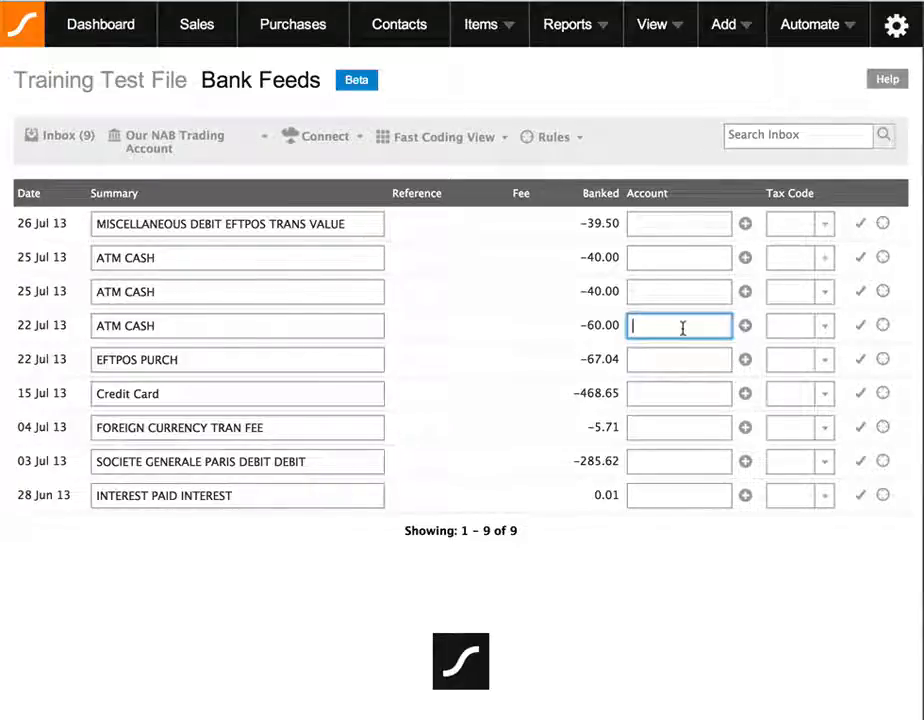
pyautogui.write('petty')
pyautogui.press('Tab')
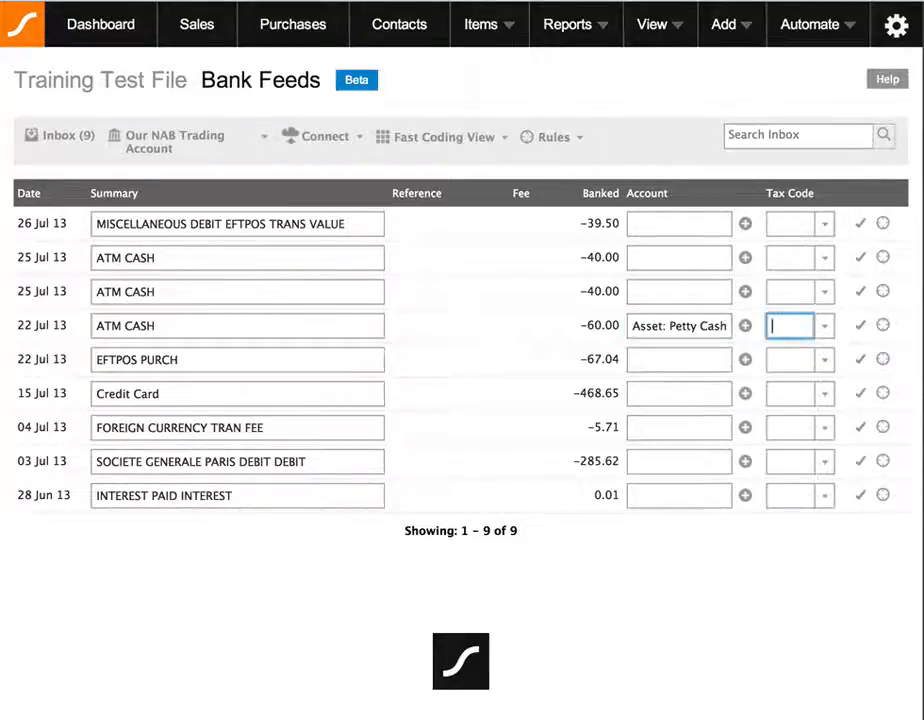
pyautogui.click(883, 327)
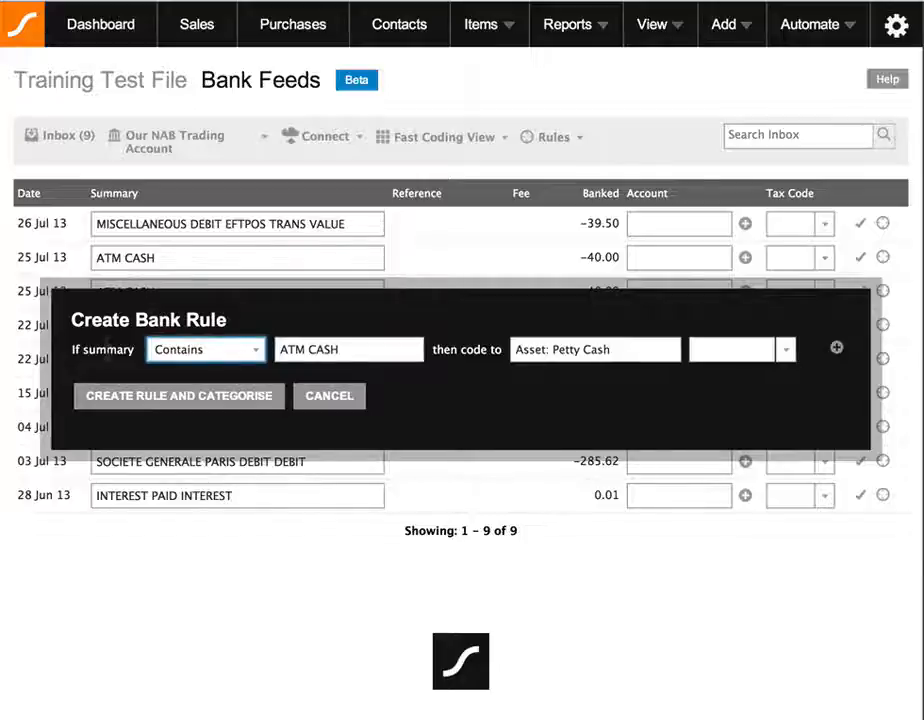
# Try Matches Exactly for the summary condition, revert to Contains, and keep the text as ATM CASH.
pyautogui.scroll(-1, 108, 349)
pyautogui.click(186, 355)
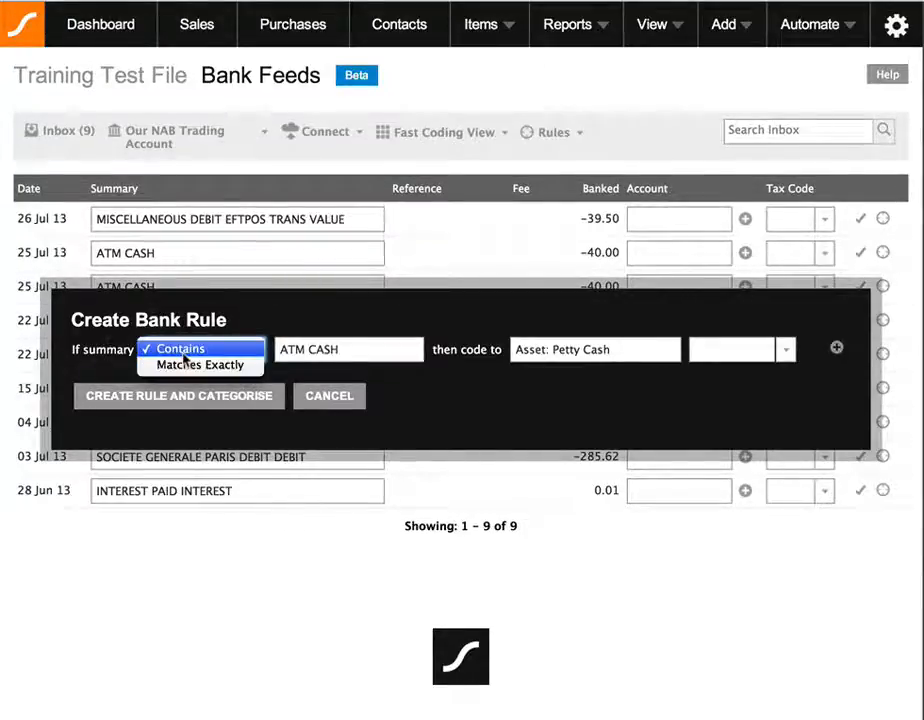
pyautogui.click(219, 366)
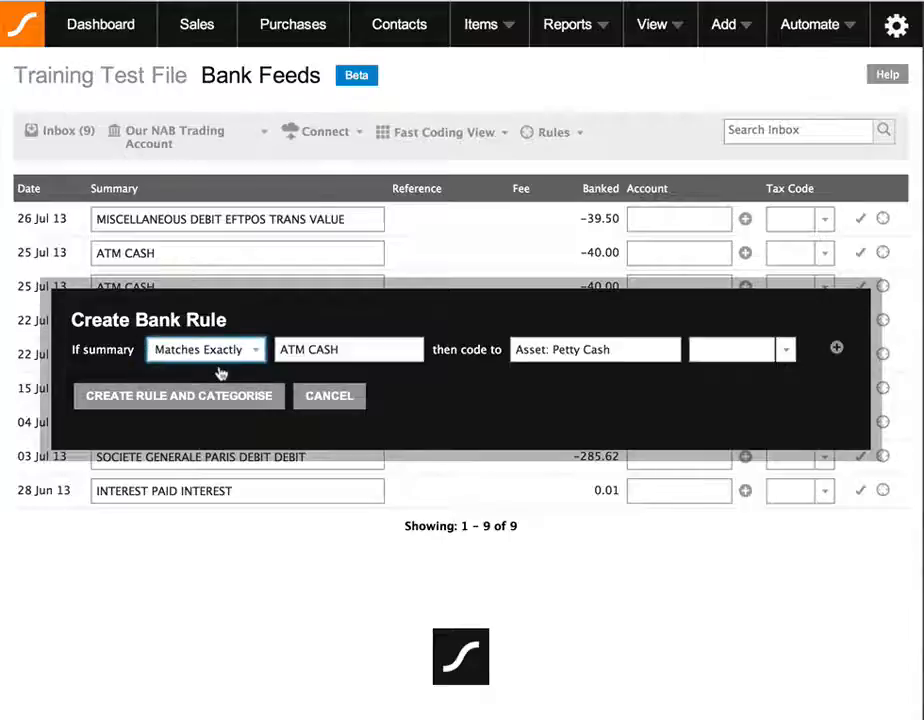
pyautogui.click(228, 357)
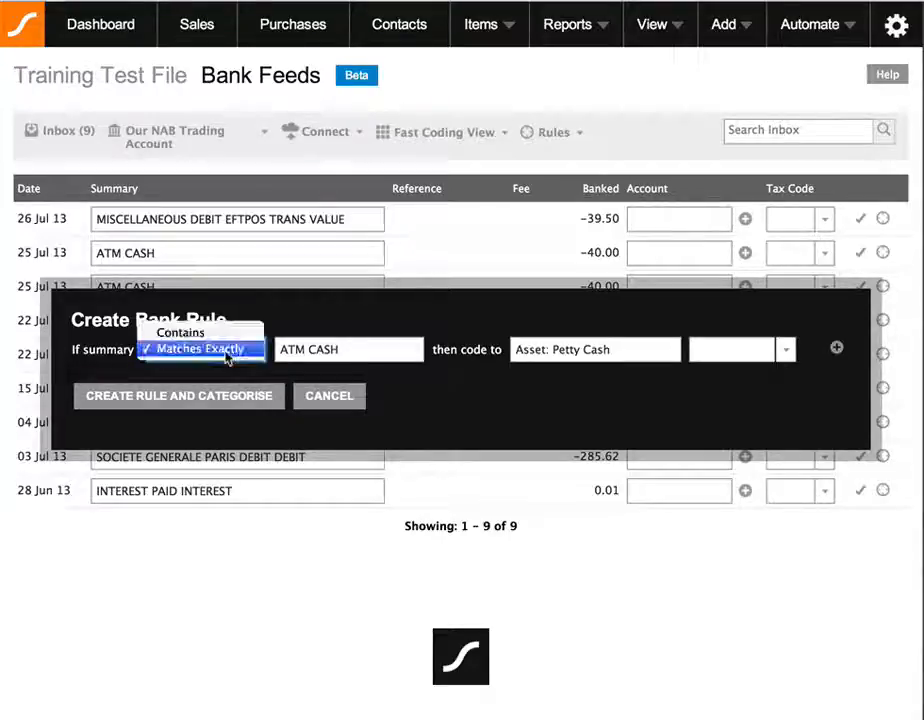
pyautogui.click(183, 333)
pyautogui.click(346, 349)
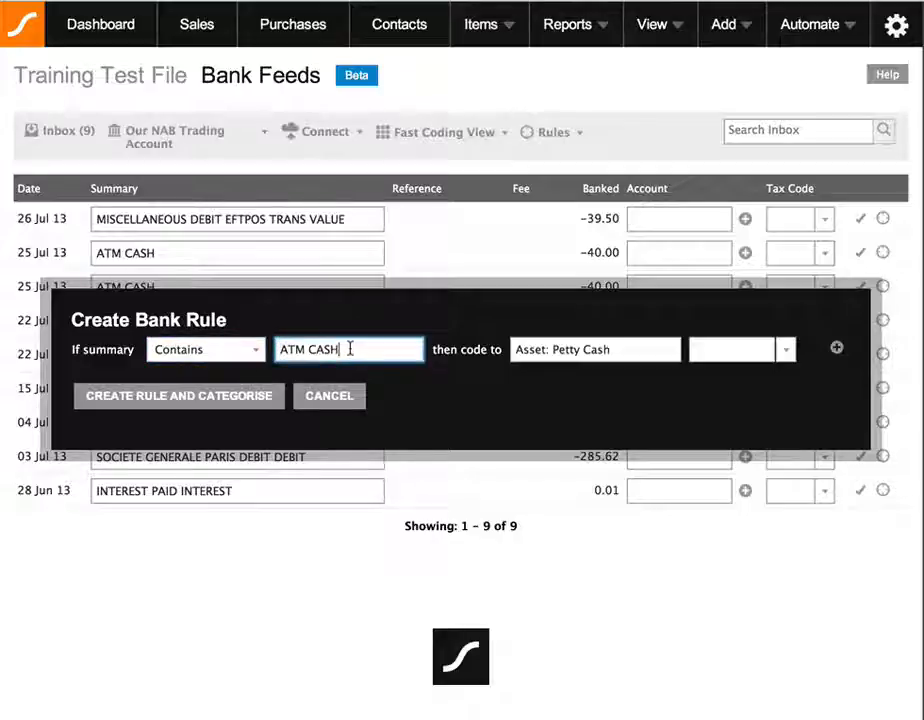
pyautogui.click(281, 349)
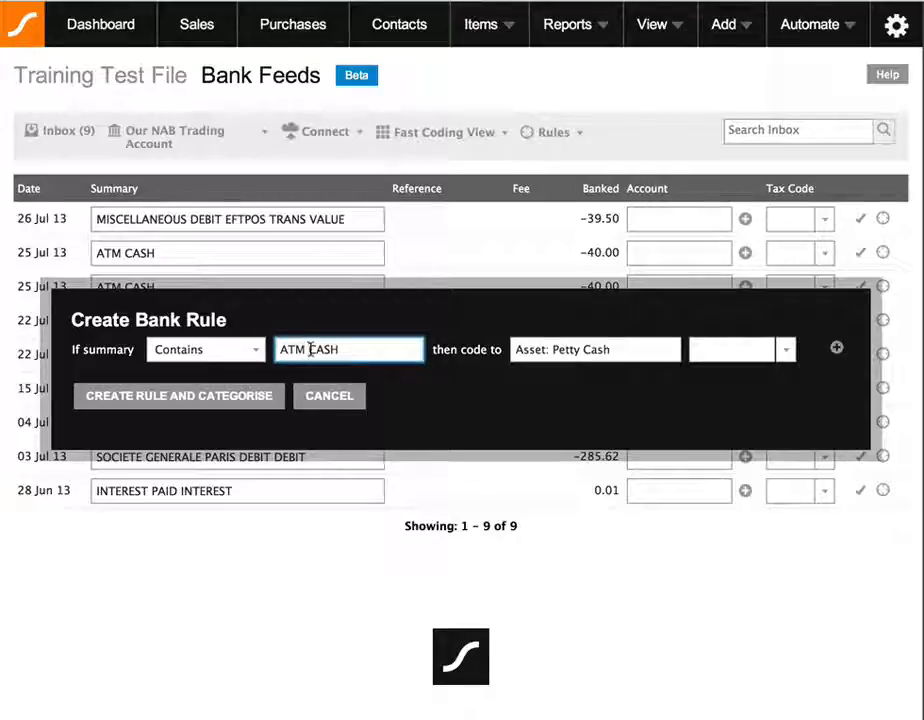
pyautogui.click(310, 349)
pyautogui.write('AT')
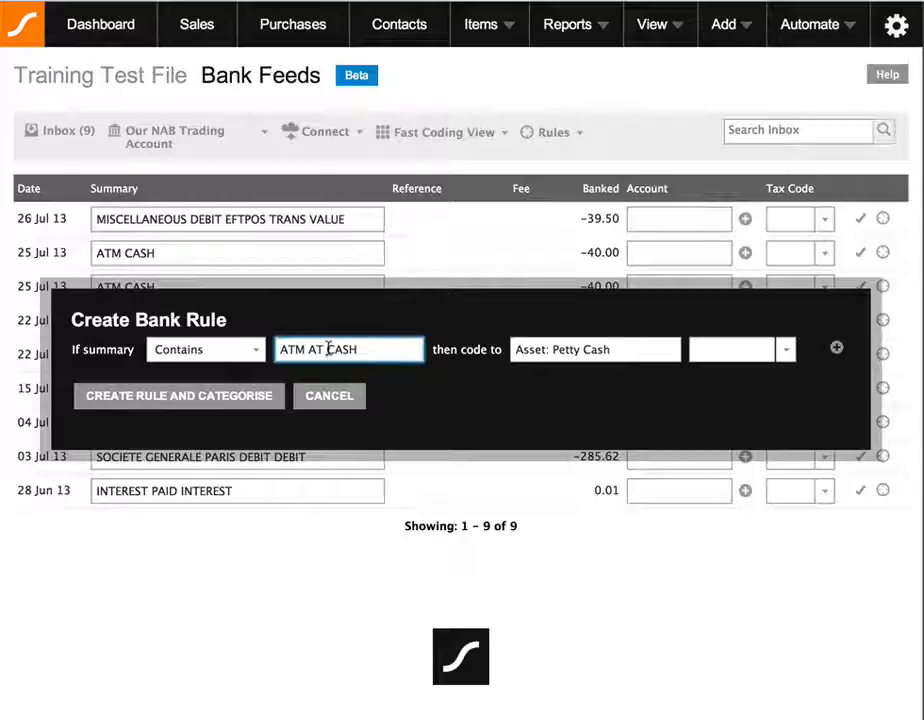
pyautogui.press('BackSpace')
pyautogui.press('BackSpace')
pyautogui.press('BackSpace')
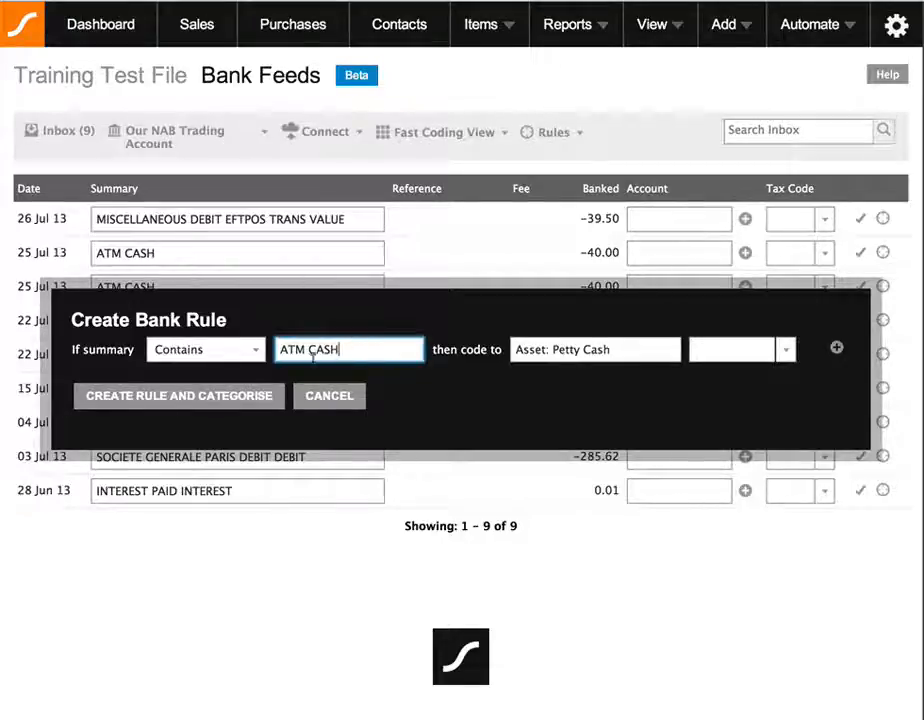
# Settle the rule on summary Contains ATM CASH, coded to Asset: Petty Cash.
pyautogui.click(229, 348)
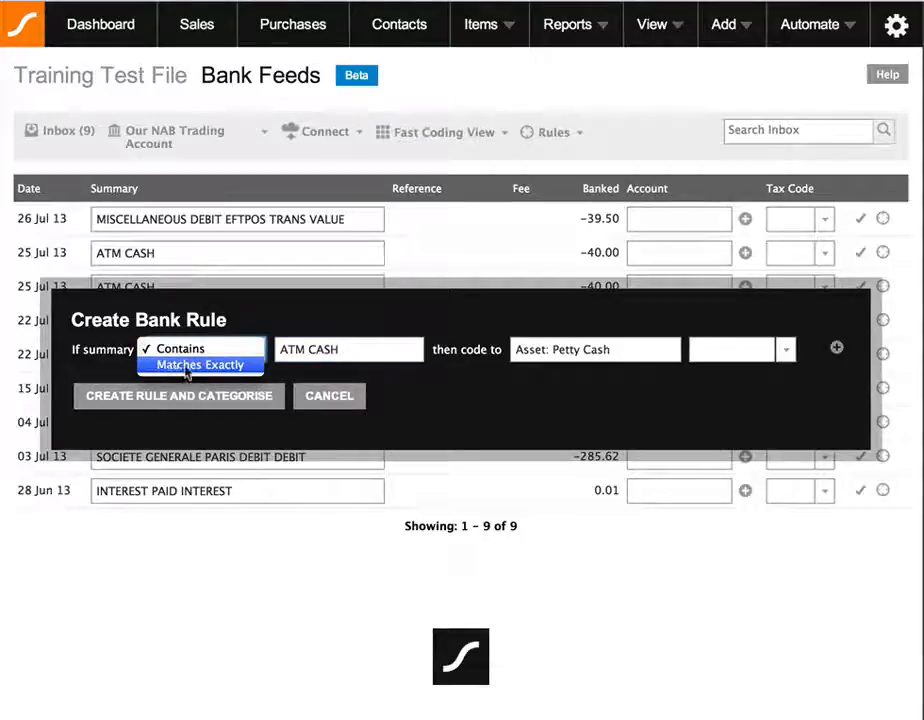
pyautogui.click(188, 368)
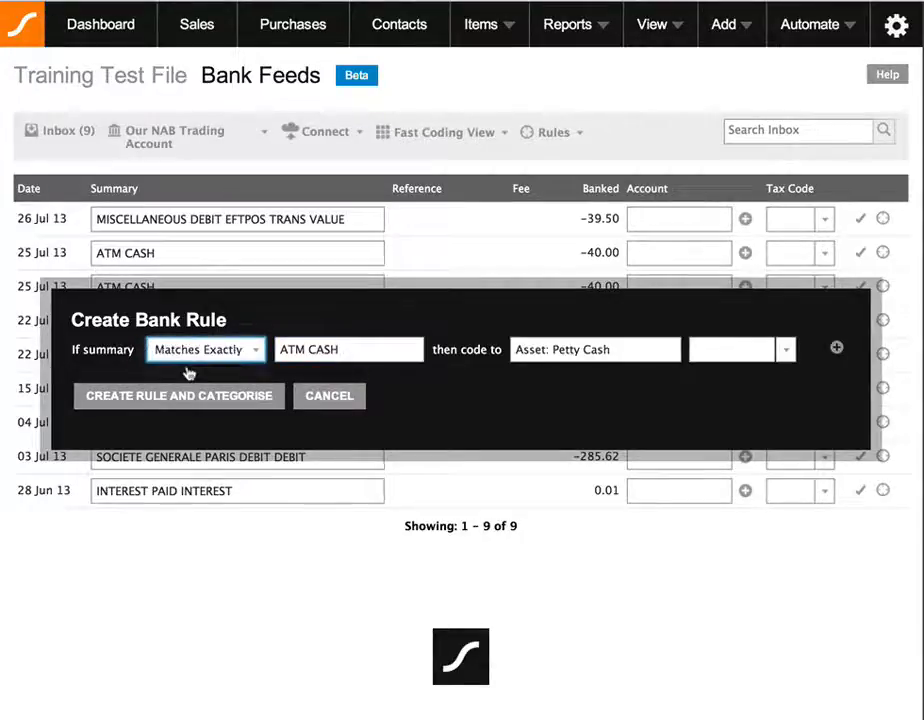
pyautogui.click(365, 349)
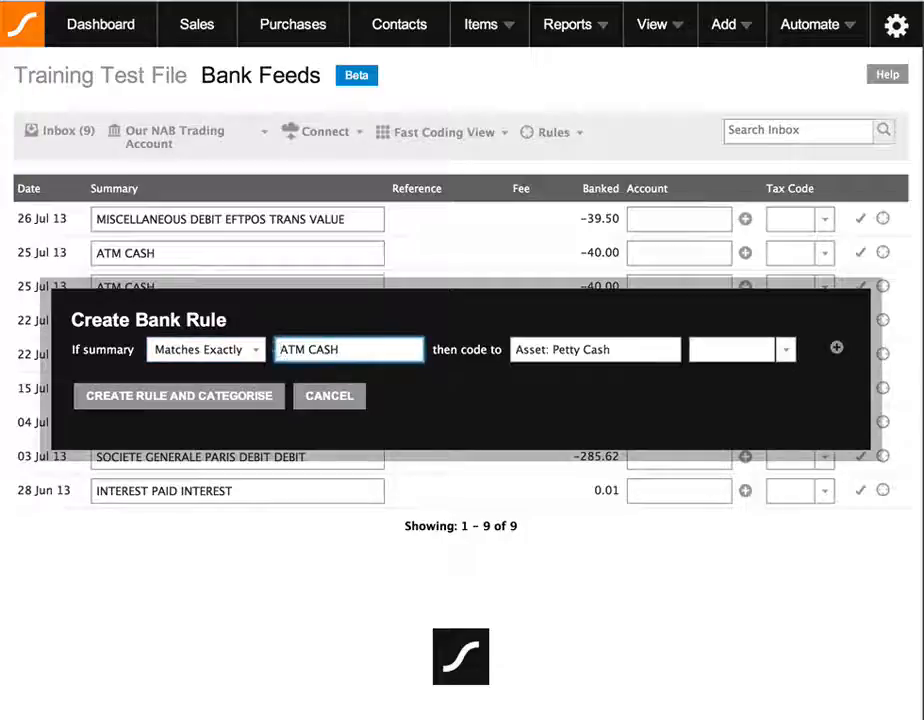
pyautogui.click(280, 350)
pyautogui.click(238, 356)
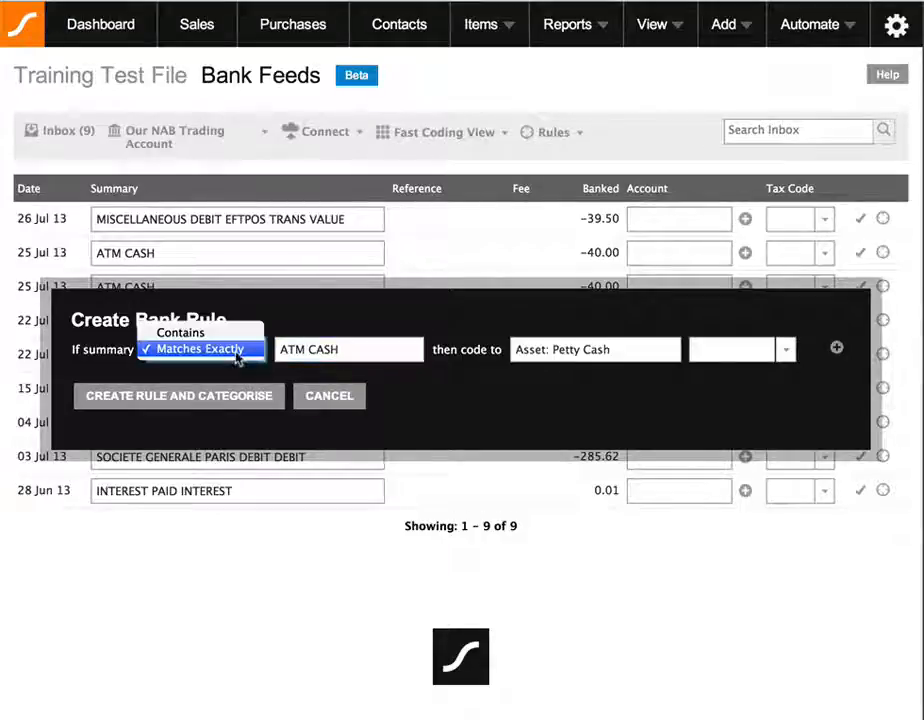
pyautogui.click(236, 332)
pyautogui.click(283, 349)
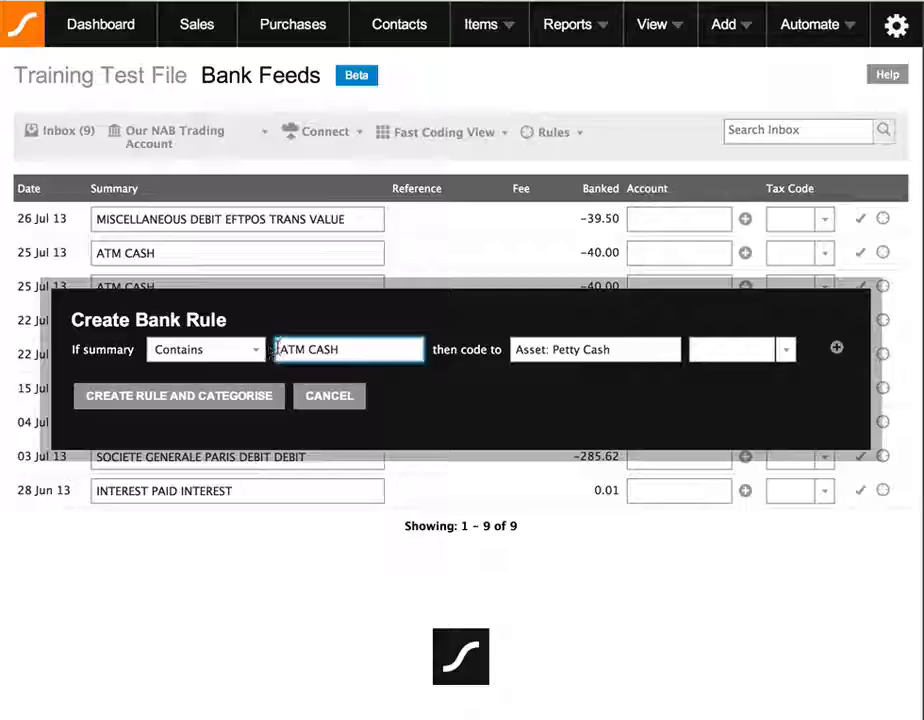
pyautogui.click(348, 350)
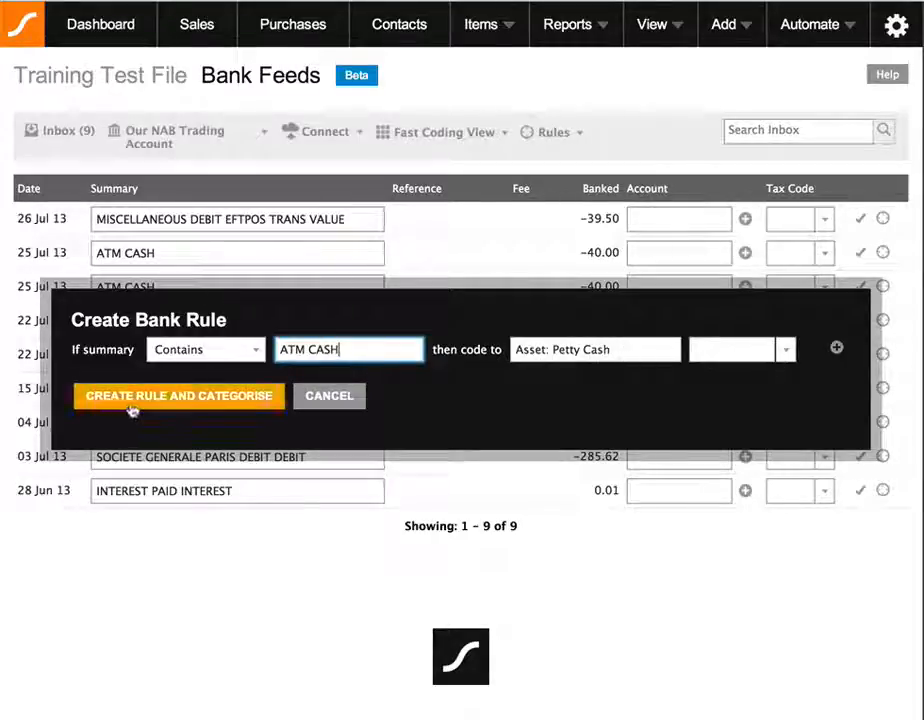
# Save the ATM CASH rule with Create Rule and Categorise, then go to Rules > Manage Rules.
pyautogui.click(204, 403)
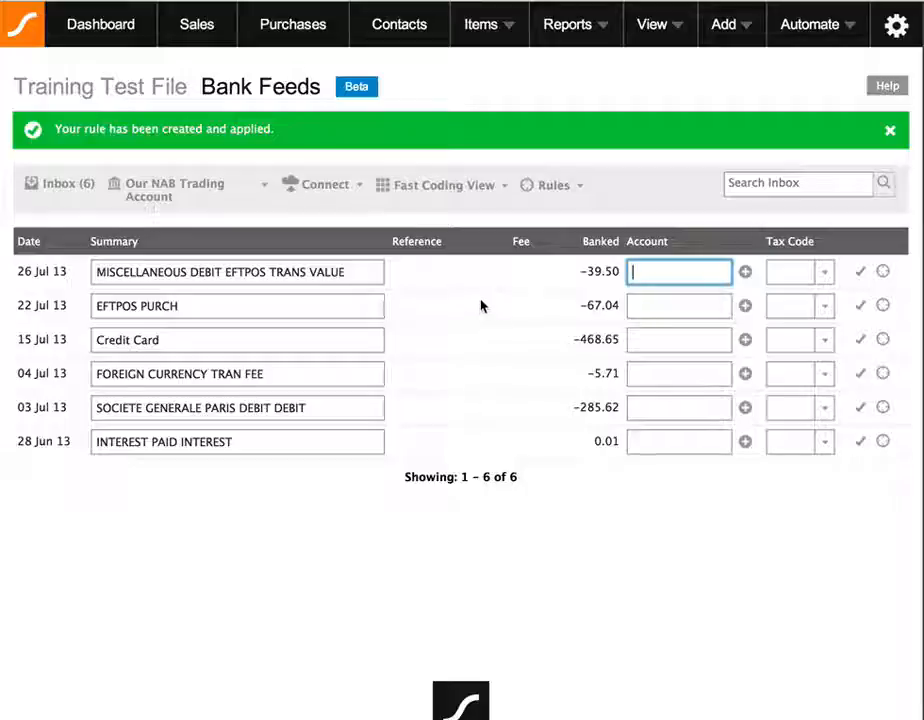
pyautogui.click(560, 190)
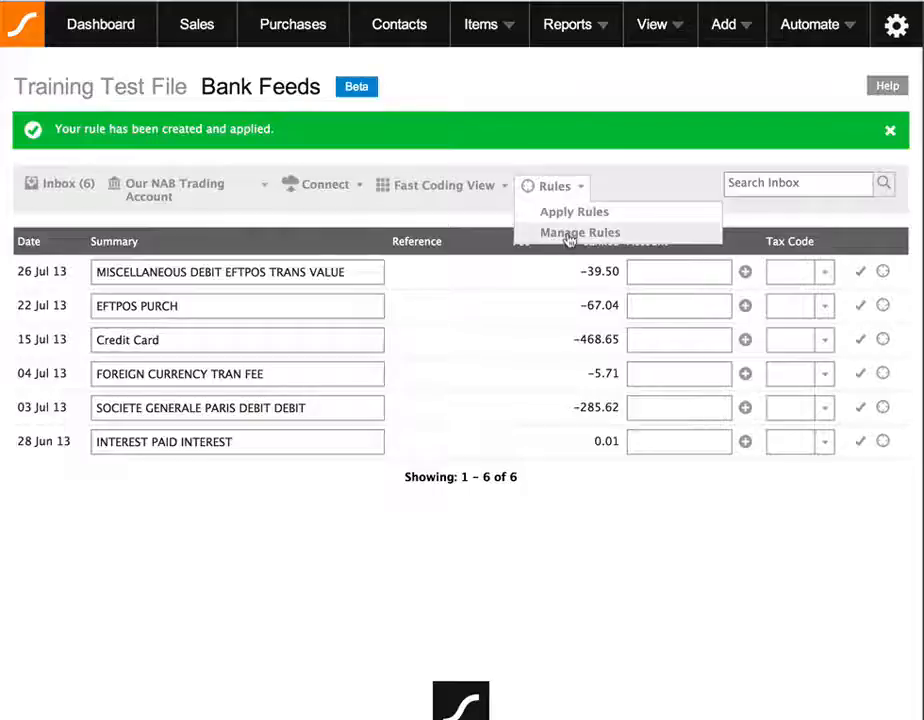
pyautogui.click(567, 233)
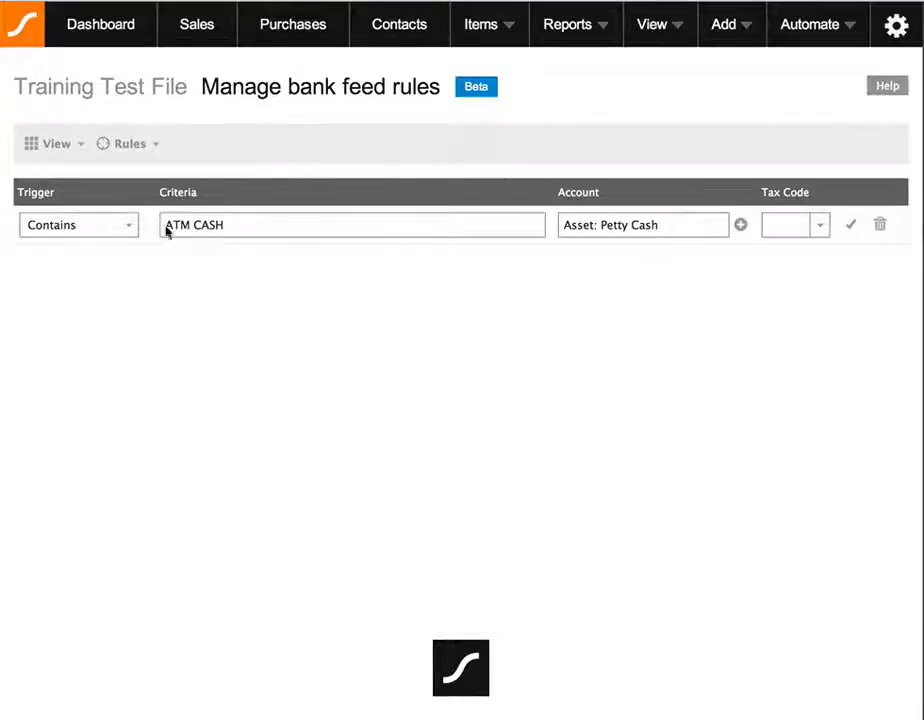
# Check that the saved rule's trigger stays Contains for ATM CASH.
pyautogui.click(231, 227)
pyautogui.click(89, 227)
pyautogui.click(91, 225)
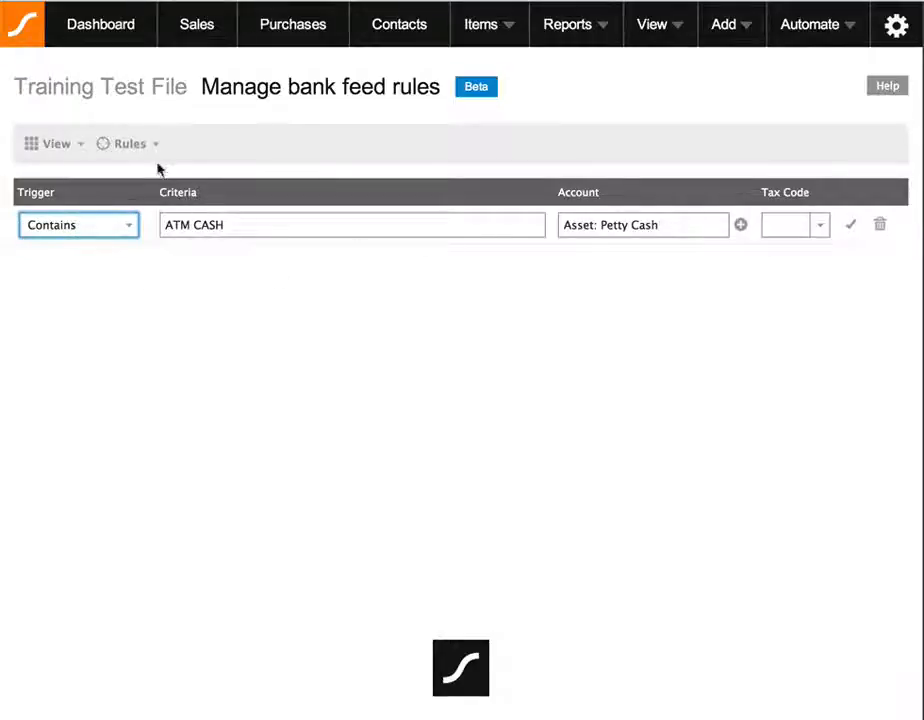
# Bring up the Apply Rules confirmation to run all existing bank rules.
pyautogui.click(60, 151)
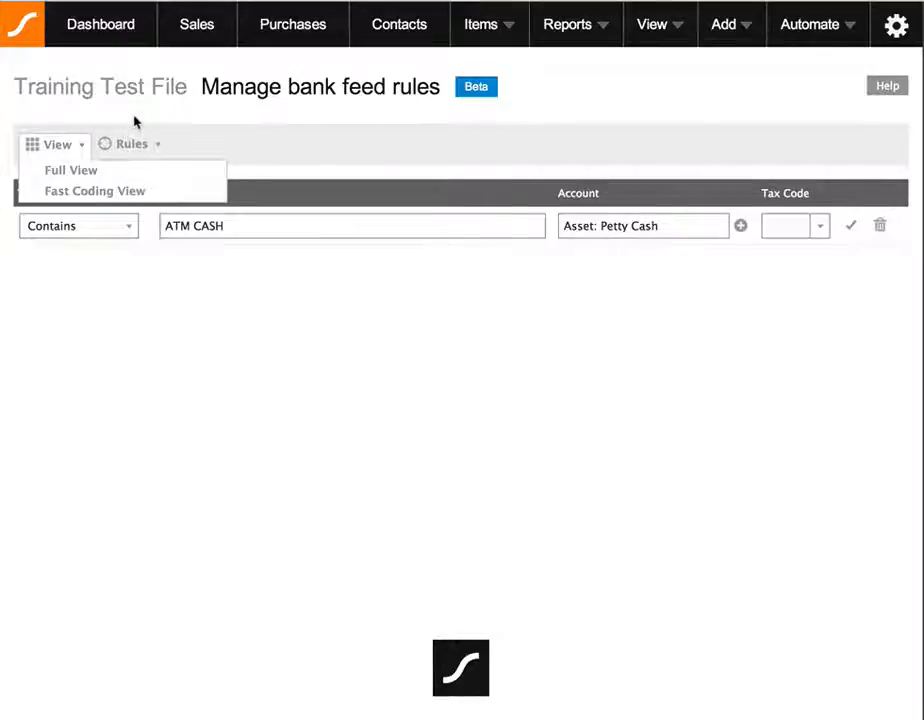
pyautogui.click(131, 145)
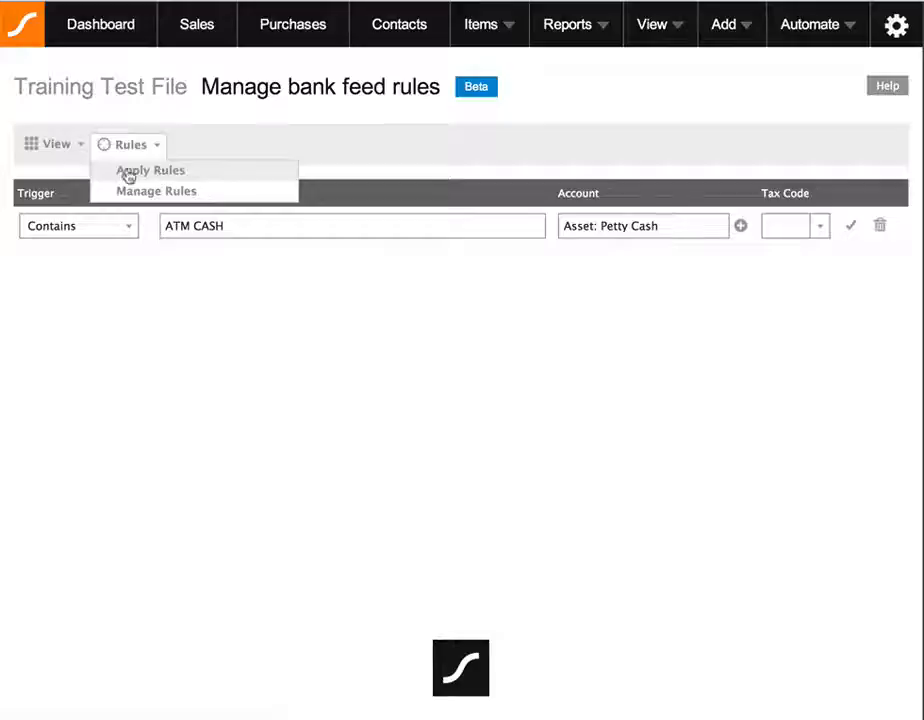
pyautogui.click(128, 172)
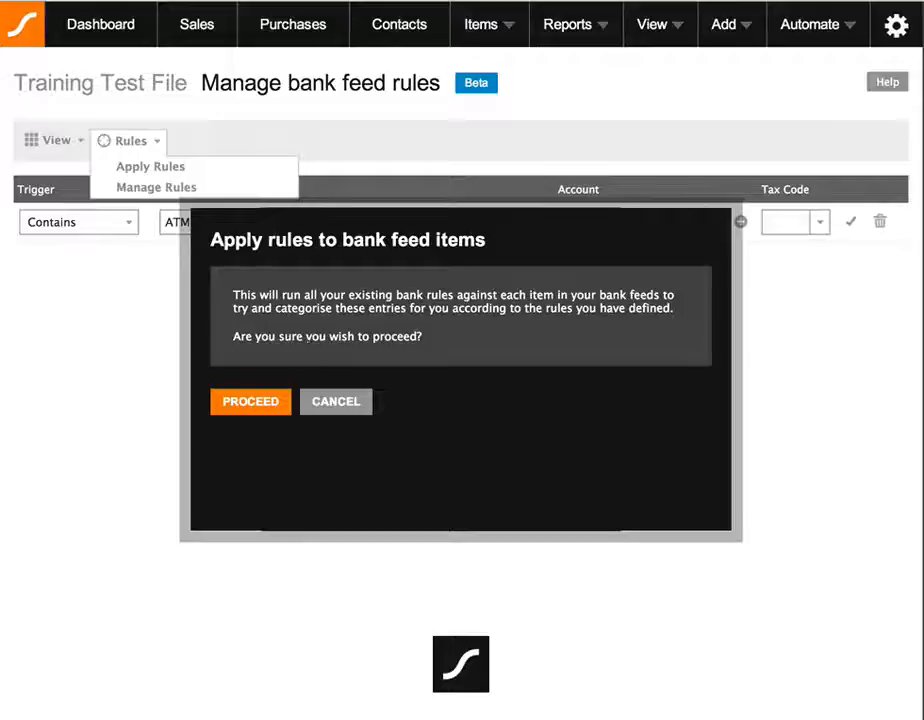
# Cancel the Apply rules confirmation and switch Bank Feeds to Full View.
pyautogui.click(336, 401)
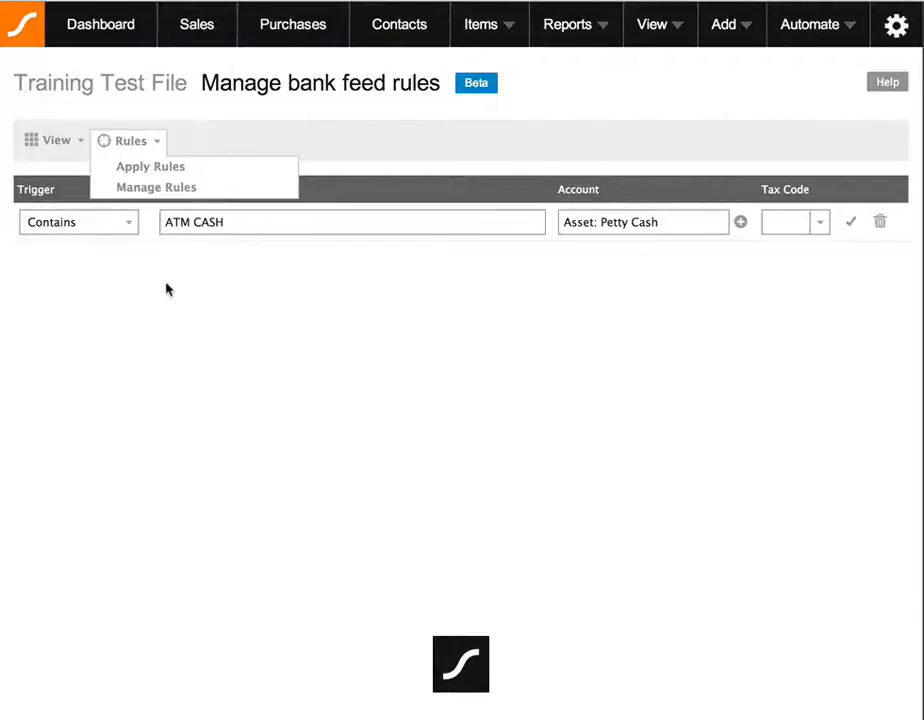
pyautogui.click(81, 143)
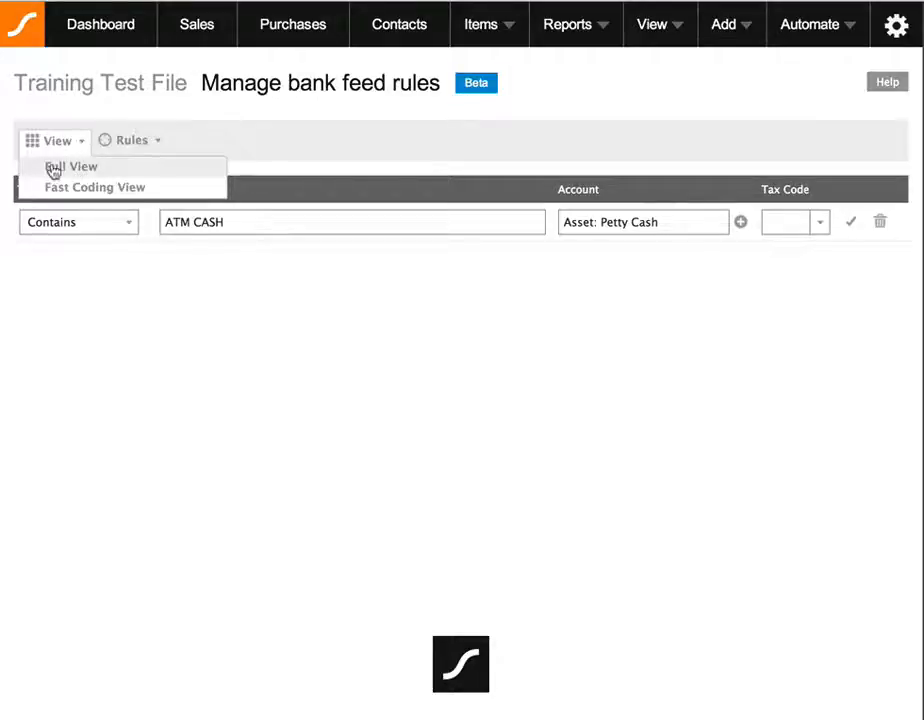
pyautogui.click(83, 172)
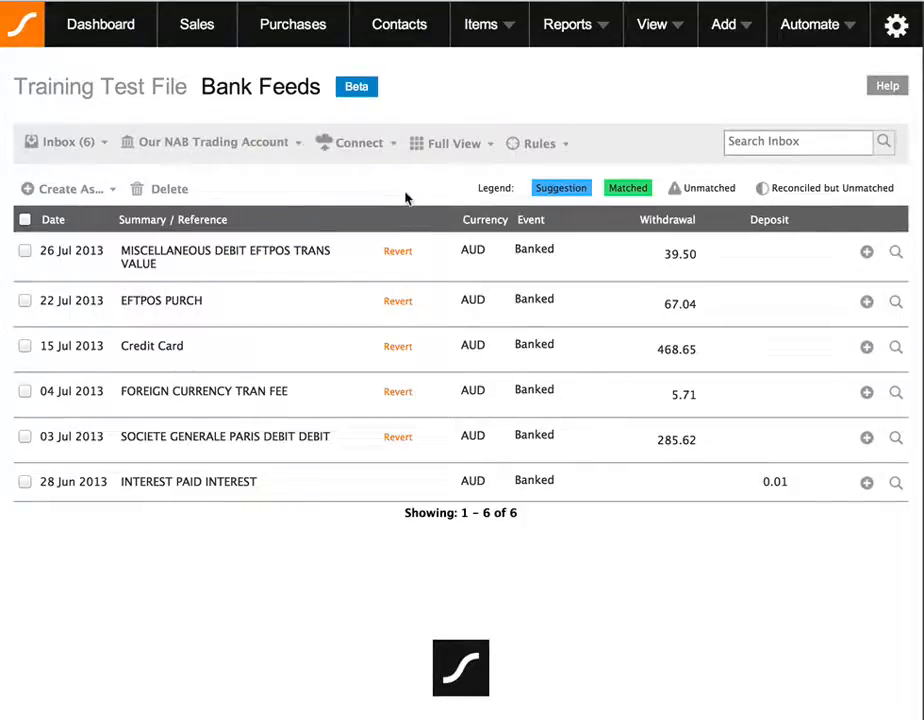
# Filter the inbox to Matched items, review the ATM CASH general journals, then open the Journals list.
pyautogui.click(77, 147)
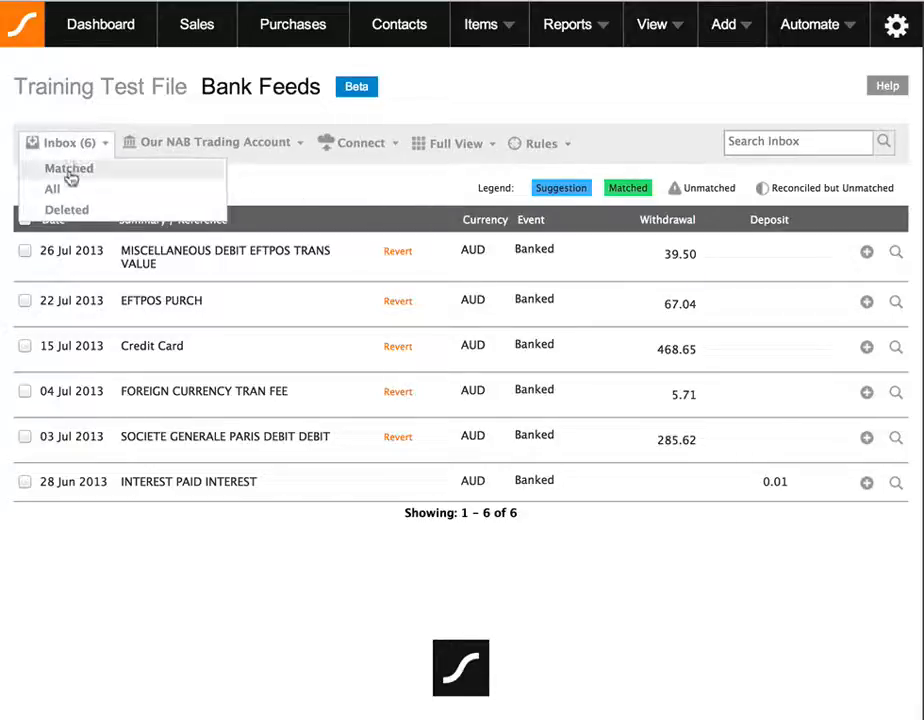
pyautogui.click(72, 174)
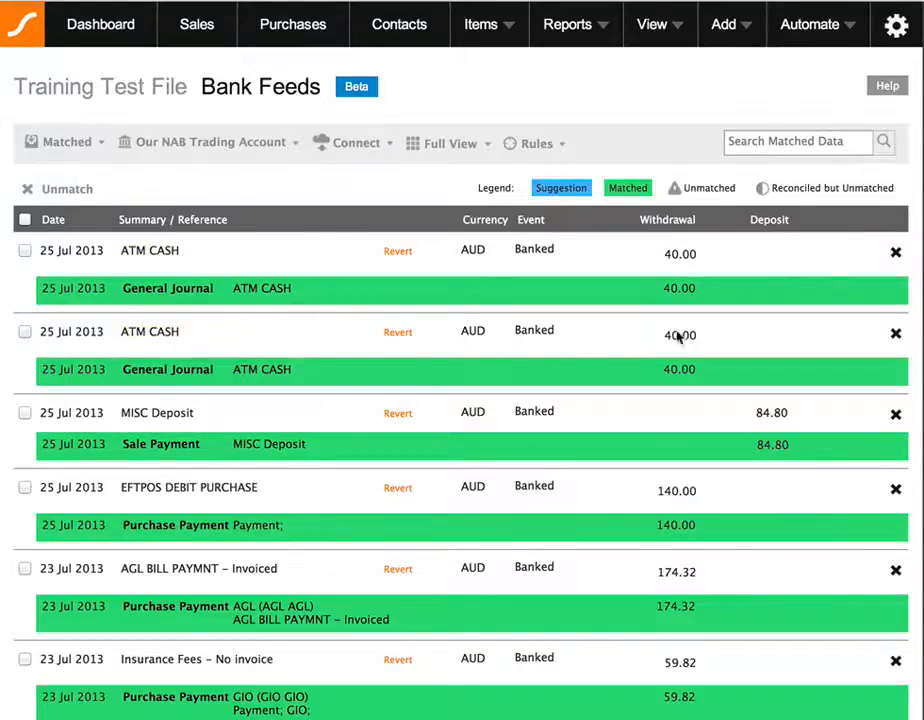
pyautogui.scroll(-3, 690, 346)
pyautogui.scroll(-3, 690, 346)
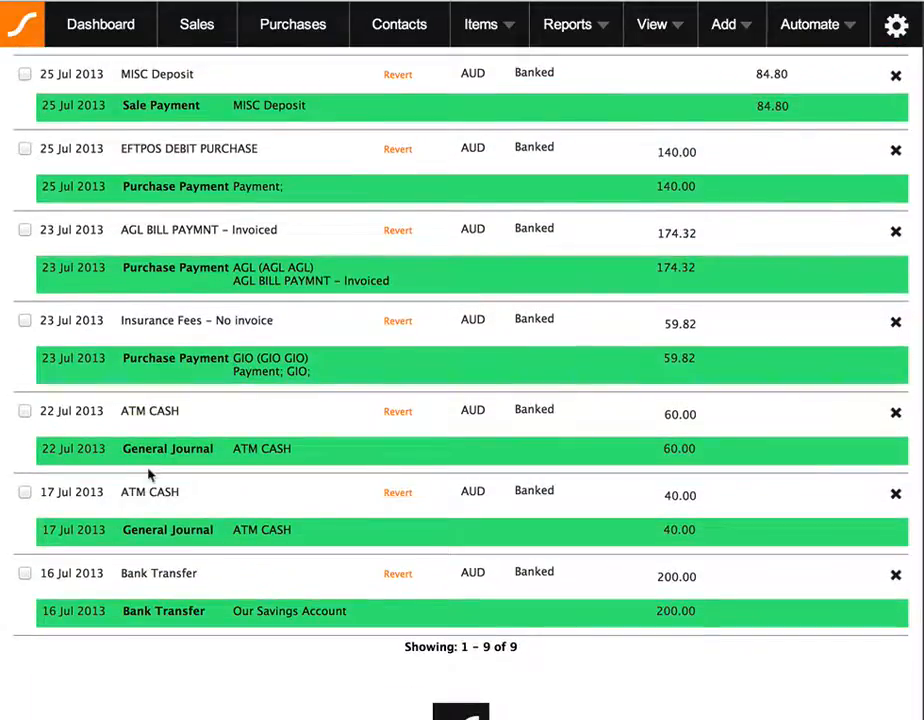
pyautogui.scroll(6, 686, 518)
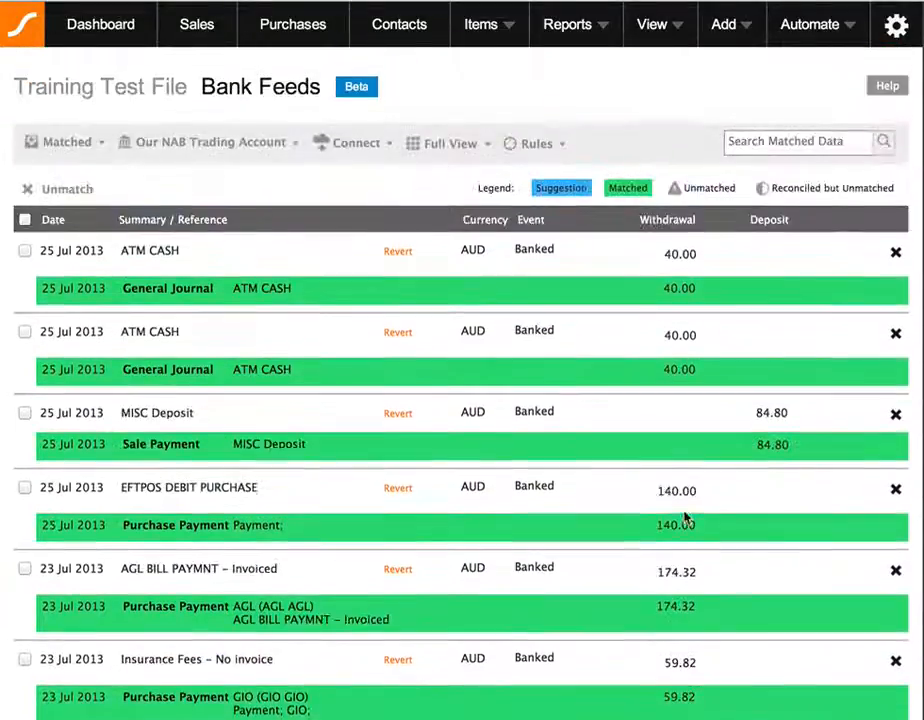
pyautogui.click(652, 26)
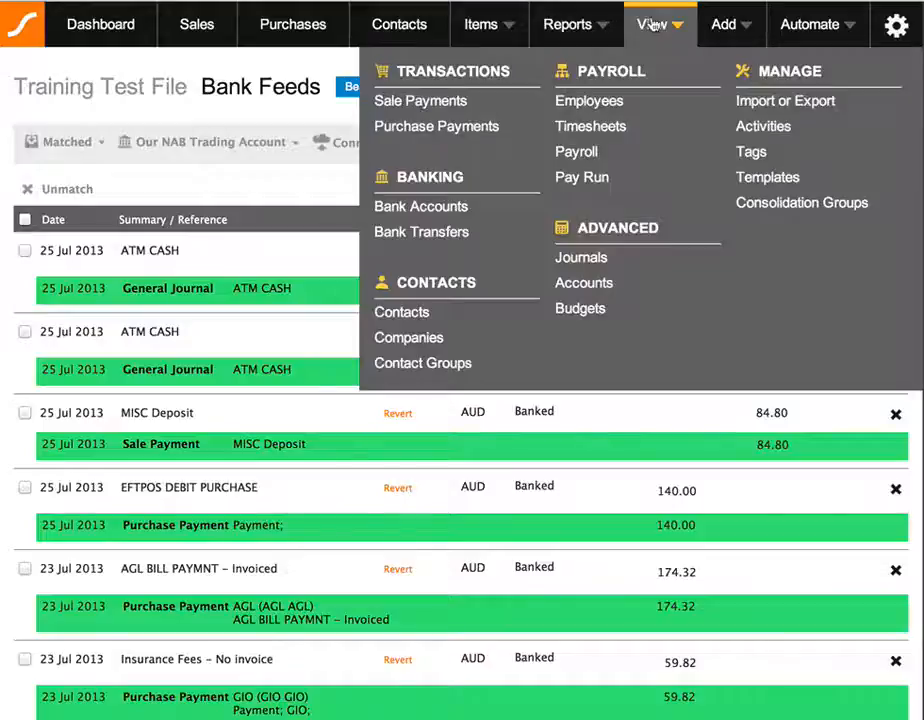
pyautogui.click(591, 264)
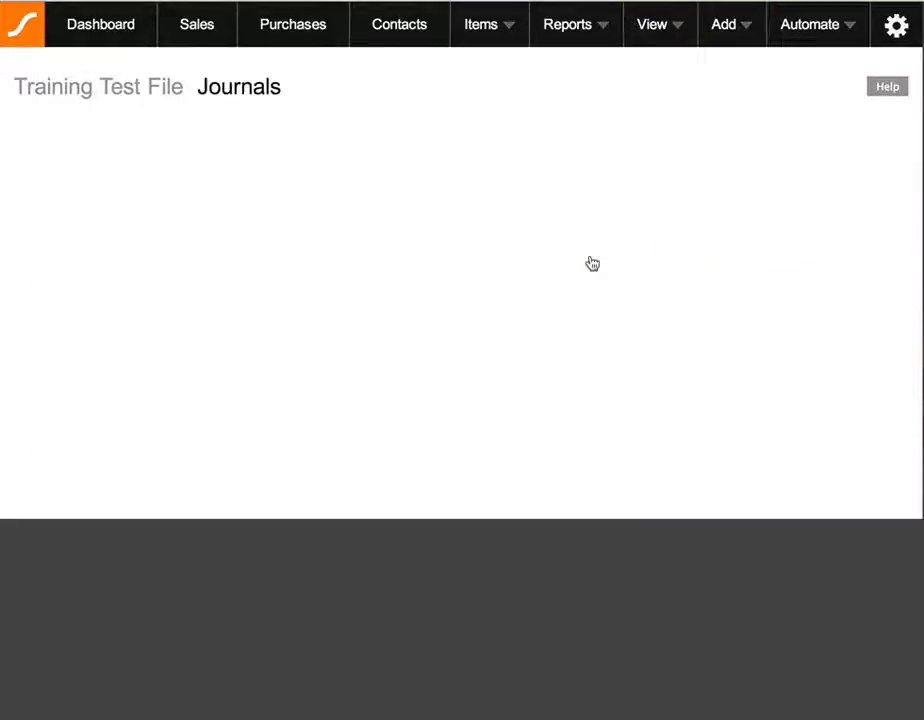